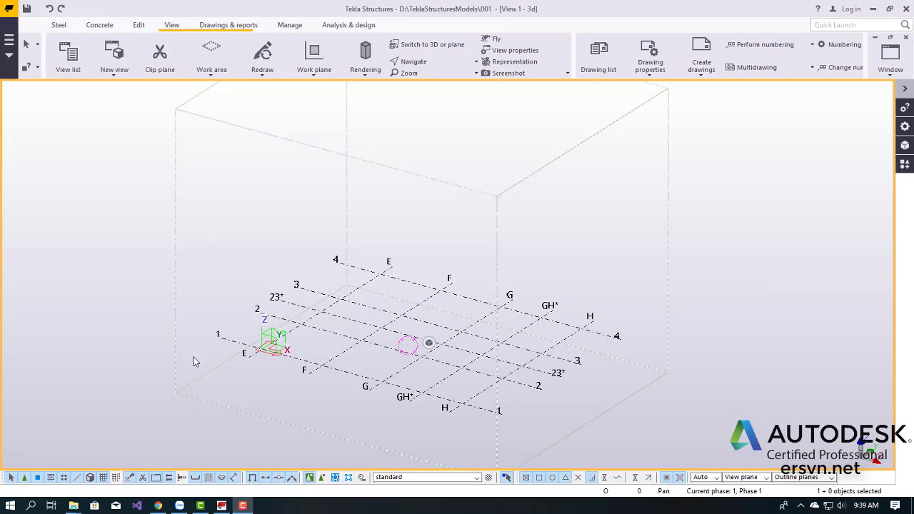
Show the 3d view's quick properties, then bring up the View tab commands.
left_click(354, 344)
left_click(169, 28)
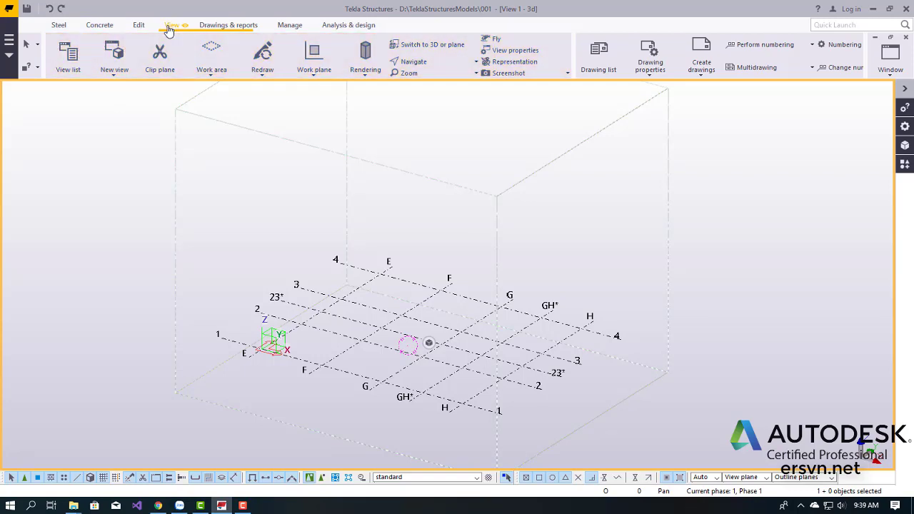
Open the Views list, move it aside, select the 3d visible view, then close the list.
left_click(64, 69)
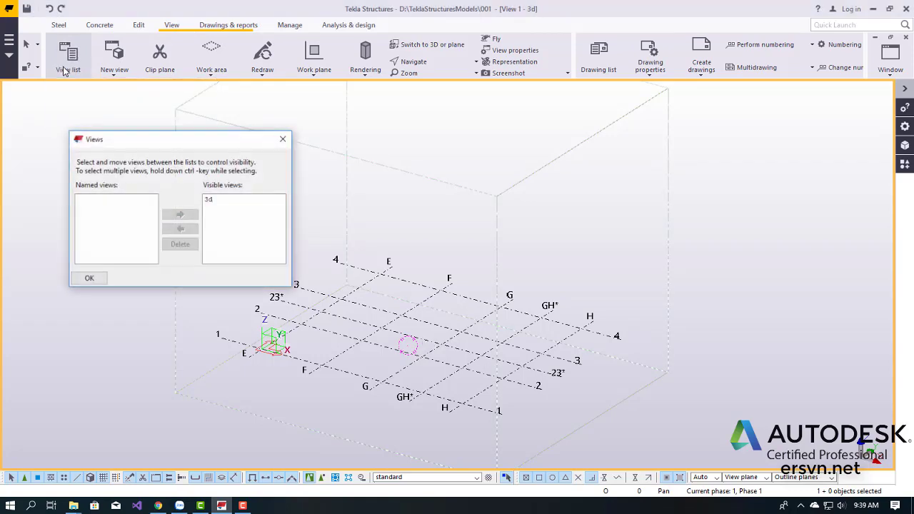
left_click_drag(132, 133, 96, 122)
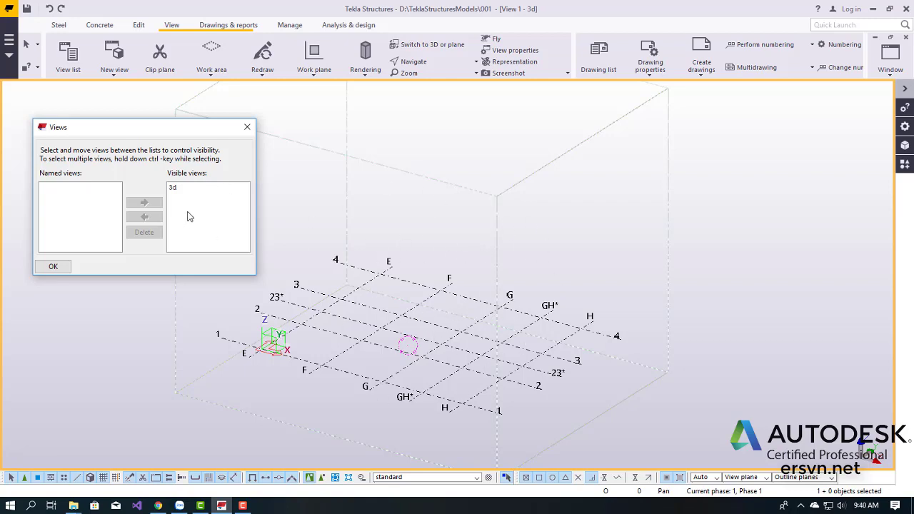
left_click(173, 188)
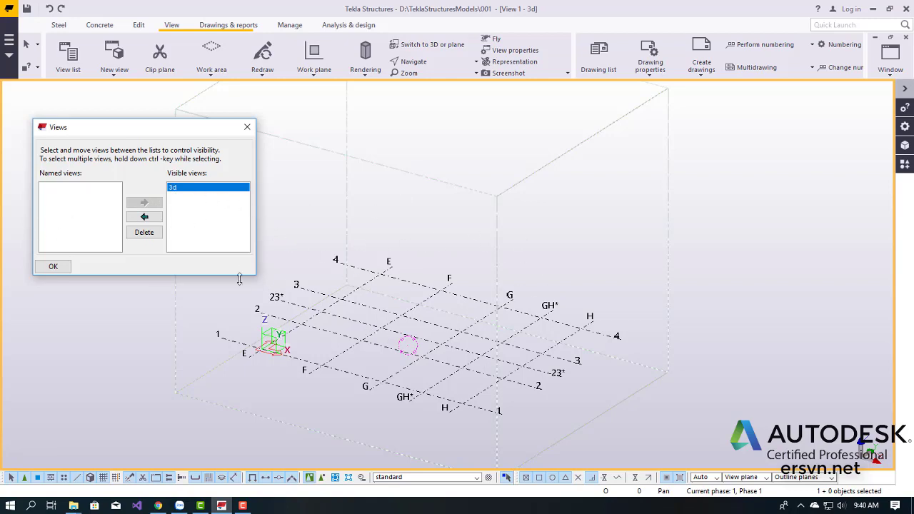
left_click(247, 127)
Pan the grid upward and zoom in so it fills the 3D view.
middle_click_drag(591, 254, 601, 214)
scroll(464, 214, "up", 2)
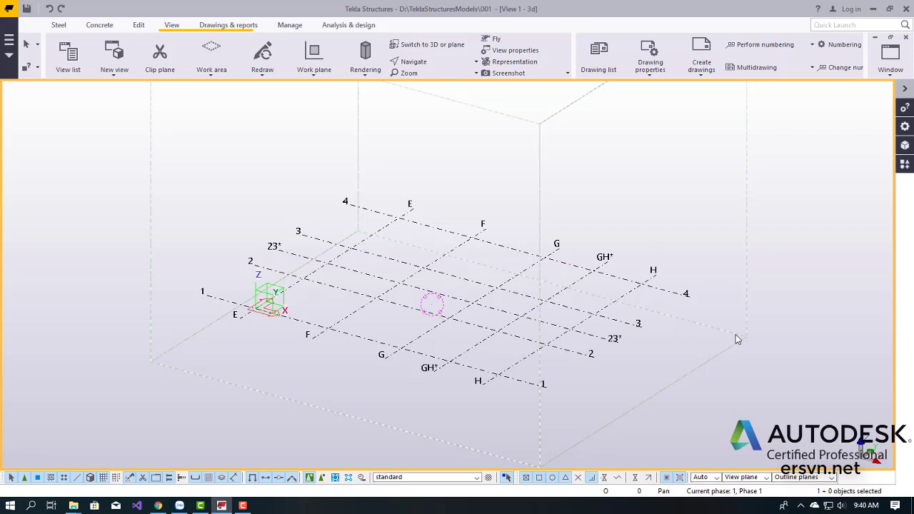
Review the grid's Z coordinates in Grid properties without changes, then recentre the 3D view.
double_click(508, 248)
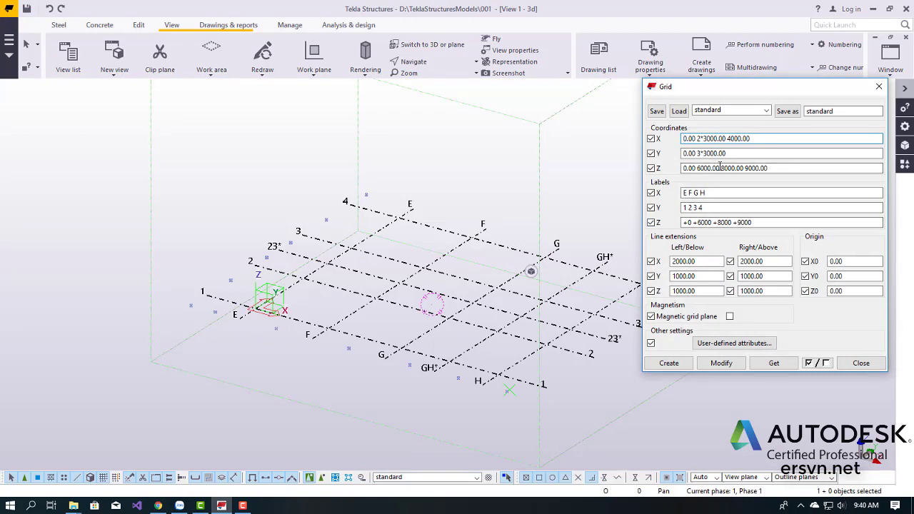
left_click(713, 167)
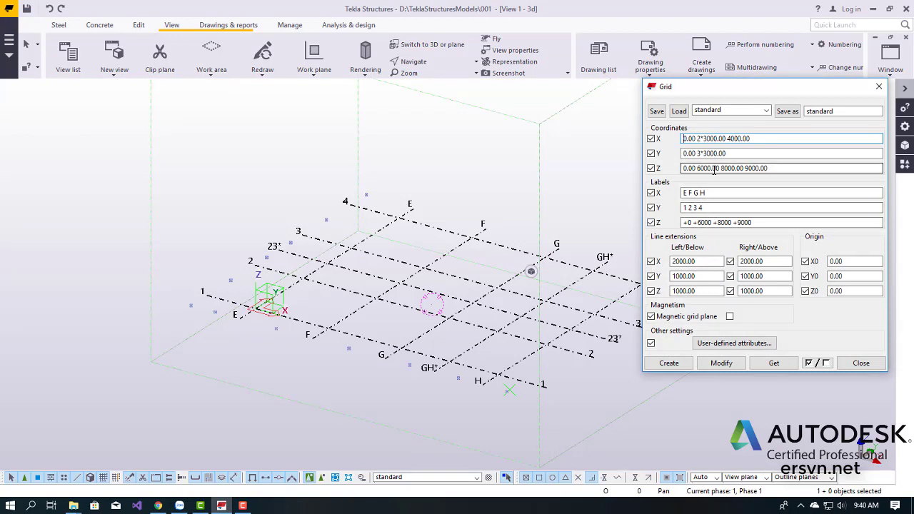
left_click(874, 90)
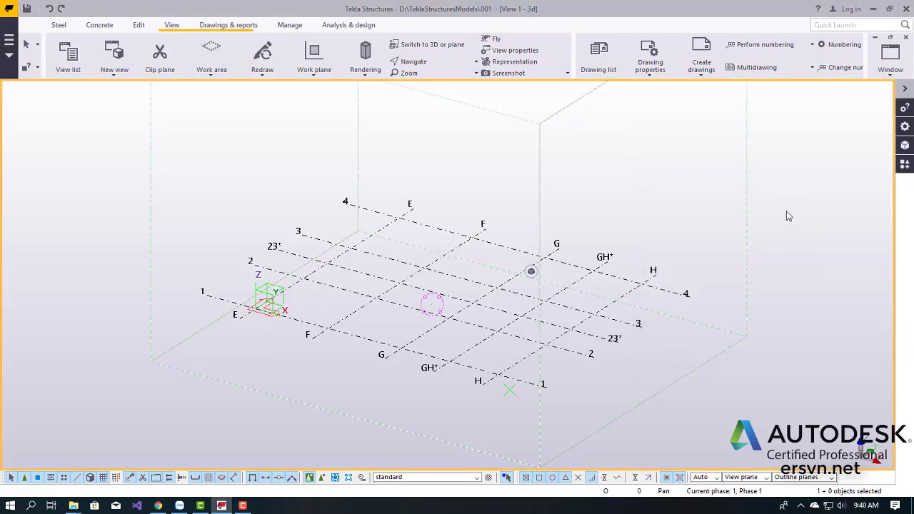
middle_click_drag(786, 211, 724, 214)
scroll(379, 207, "down", 1)
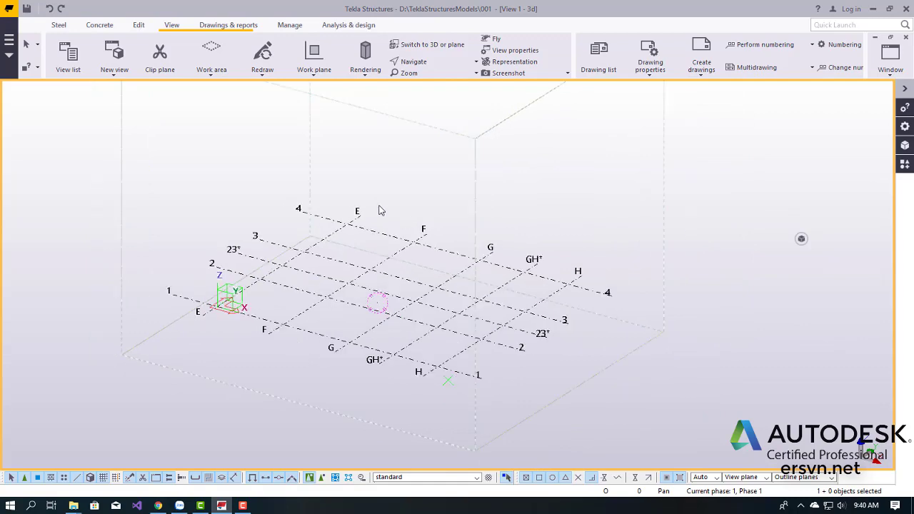
middle_click_drag(379, 210, 402, 221)
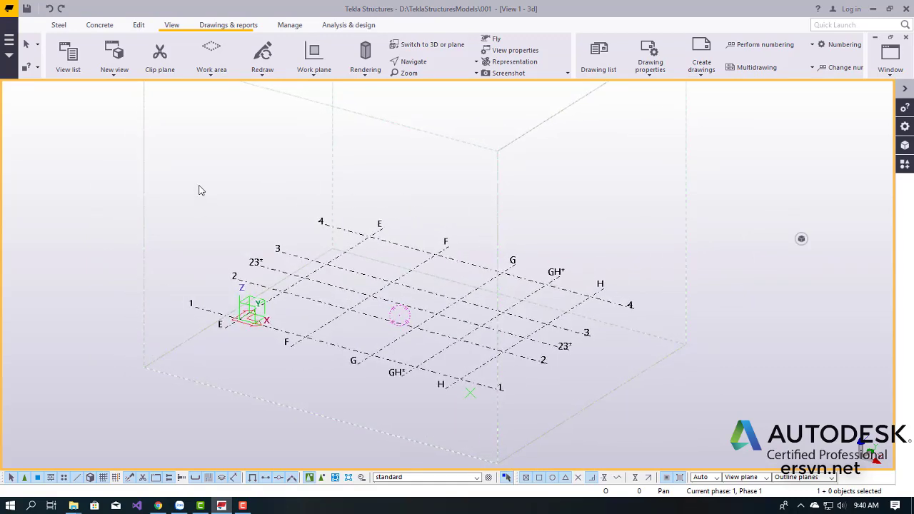
middle_click_drag(200, 189, 227, 168)
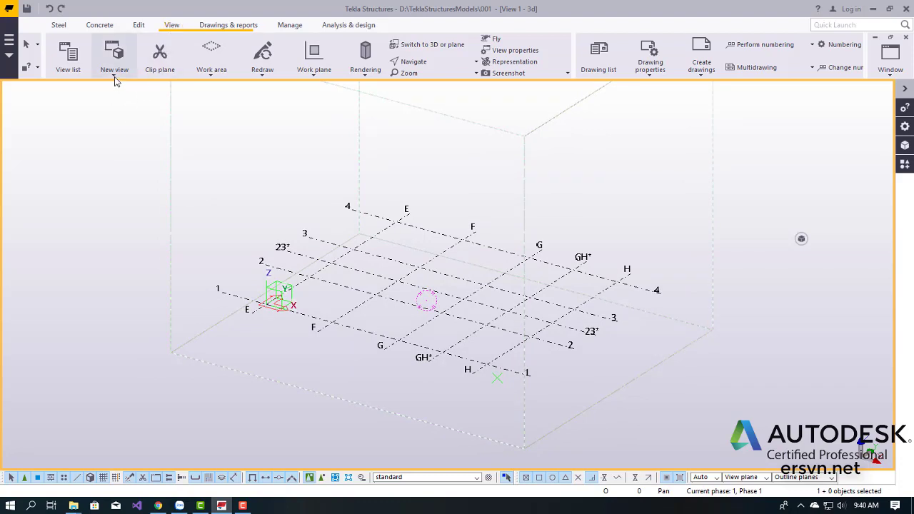
Set up views along grid lines, keeping All XY levels and the Plan name prefix.
left_click(114, 79)
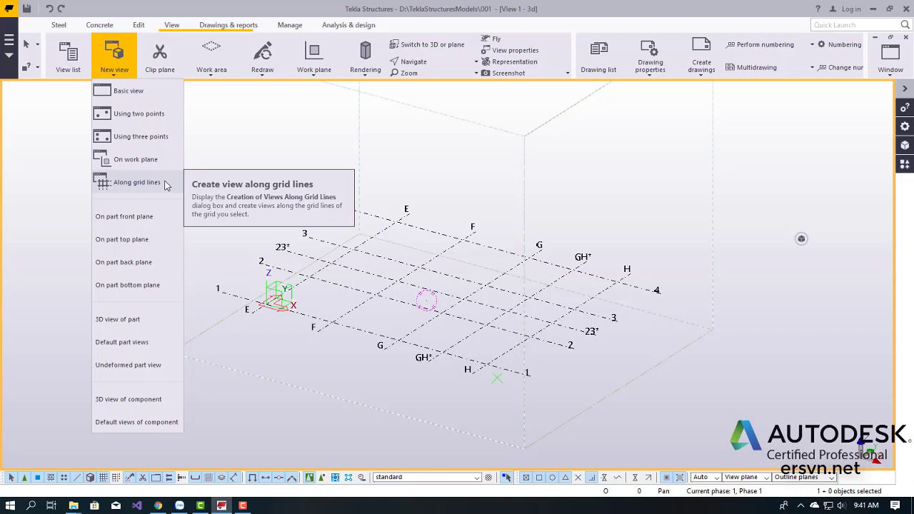
left_click(137, 182)
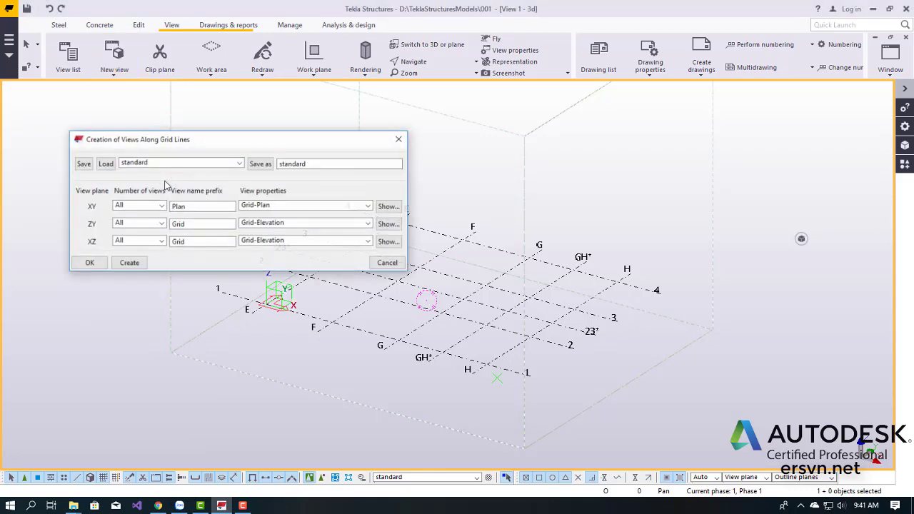
left_click_drag(191, 145, 166, 123)
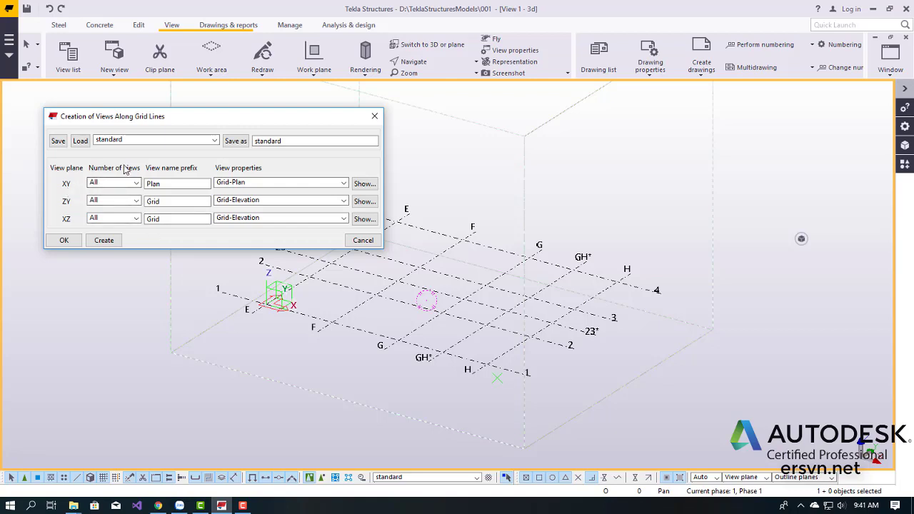
left_click(111, 186)
left_click(110, 185)
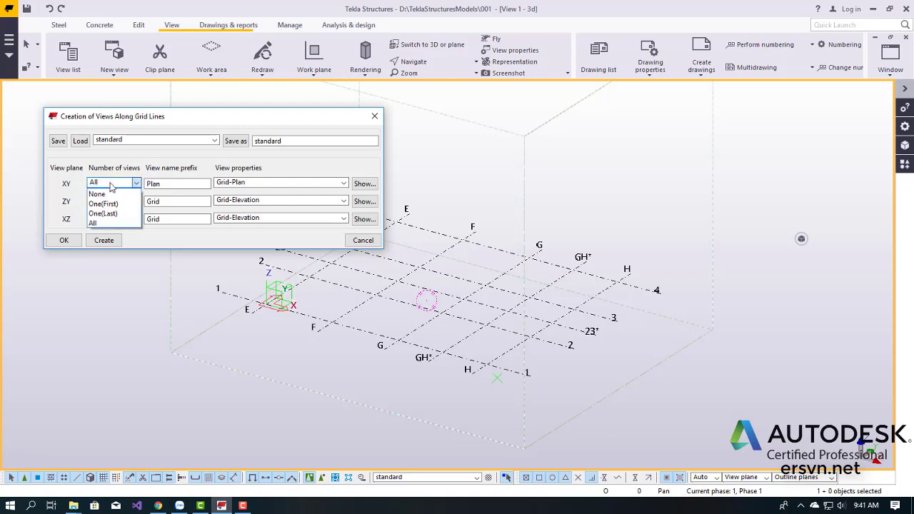
left_click(108, 183)
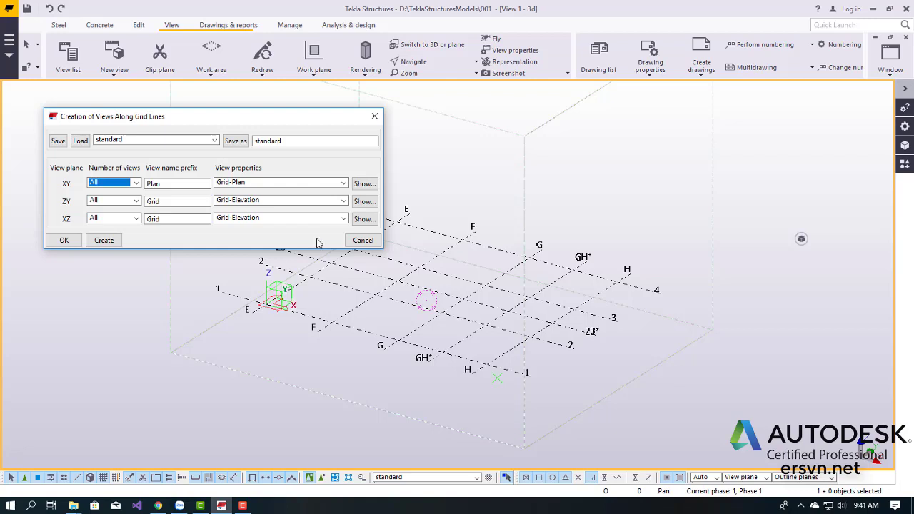
left_click(163, 184)
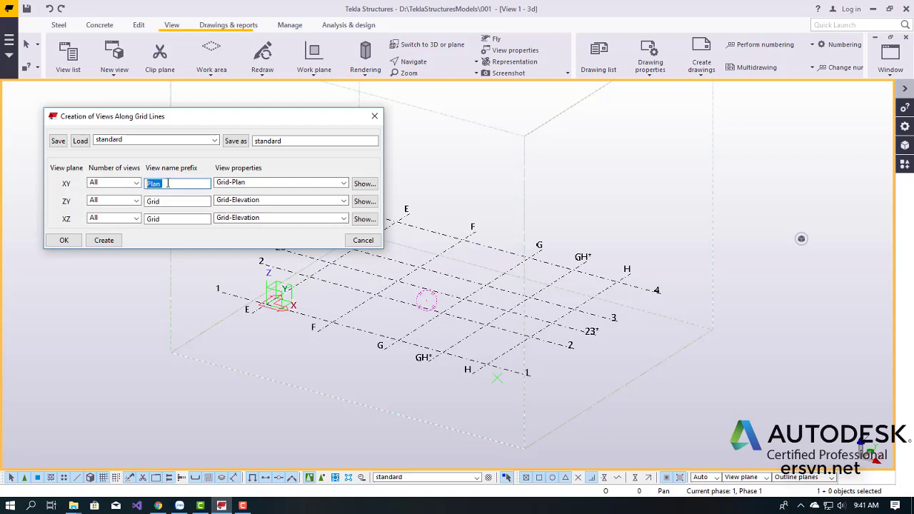
left_click(168, 184)
Create views along all grid lines and scroll through the resulting named views.
left_click(105, 241)
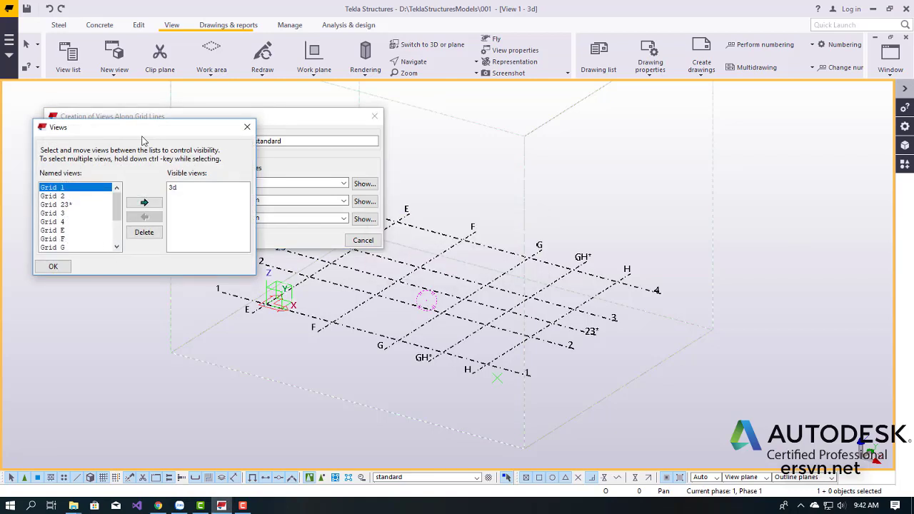
left_click_drag(125, 136, 116, 276)
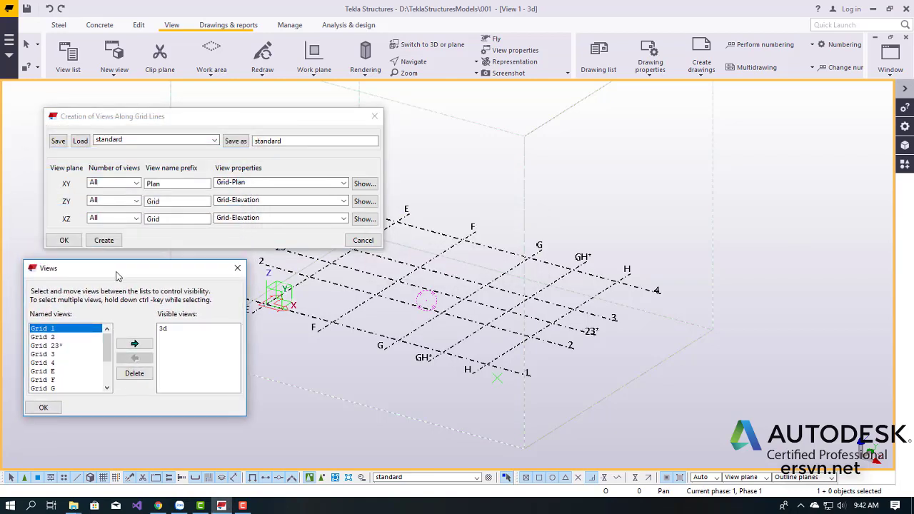
scroll(71, 357, "down", 3)
scroll(68, 364, "up", 1)
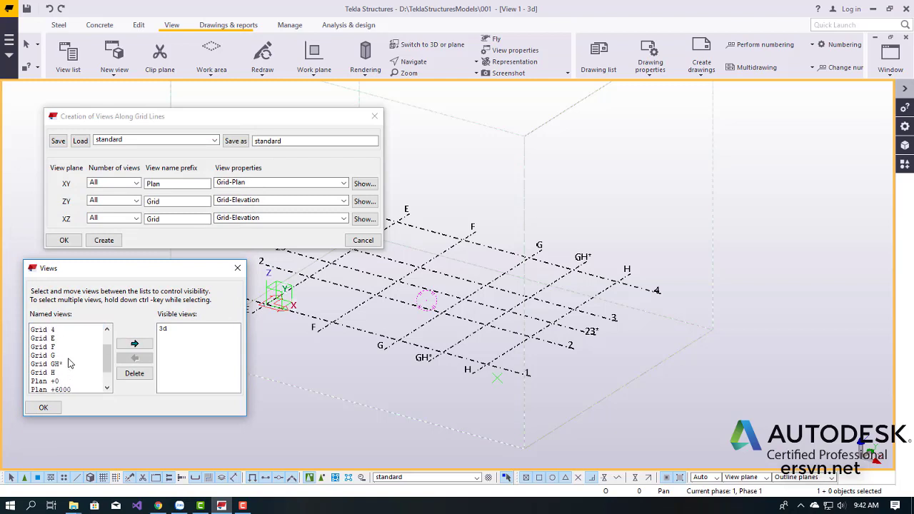
scroll(68, 364, "up", 2)
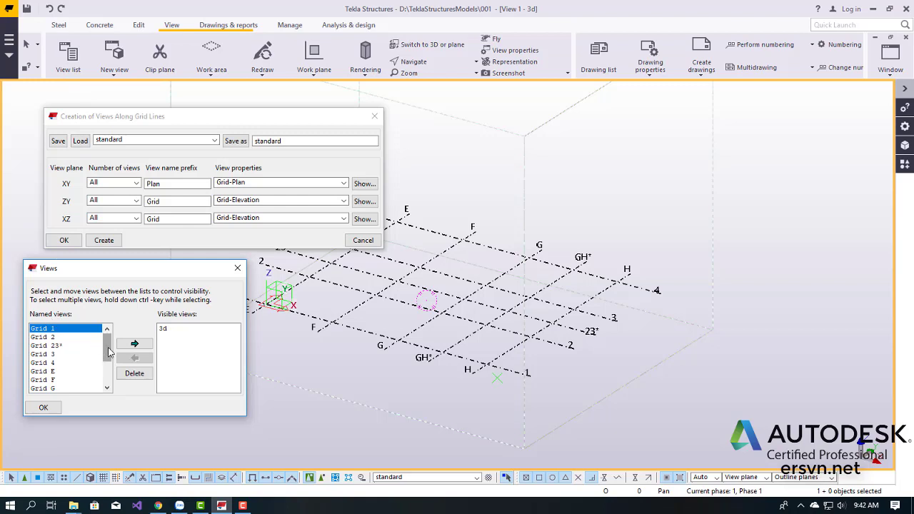
left_click_drag(107, 348, 107, 385)
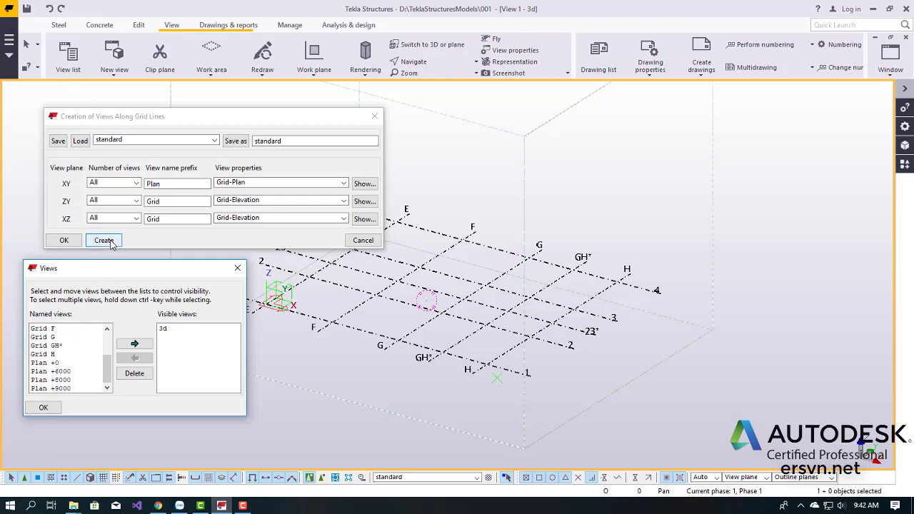
left_click_drag(107, 368, 107, 335)
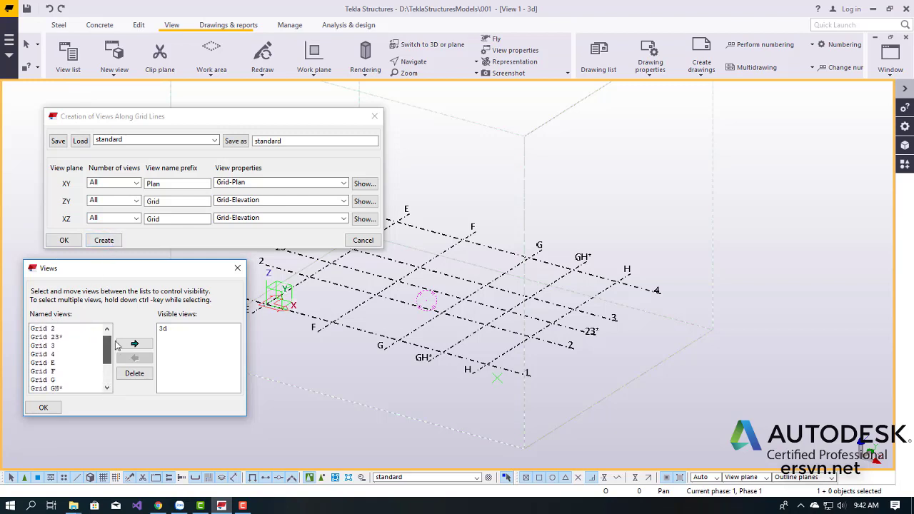
Browse the named views from Grid 1, check the XZ name prefix, and close the creation settings.
left_click(100, 328)
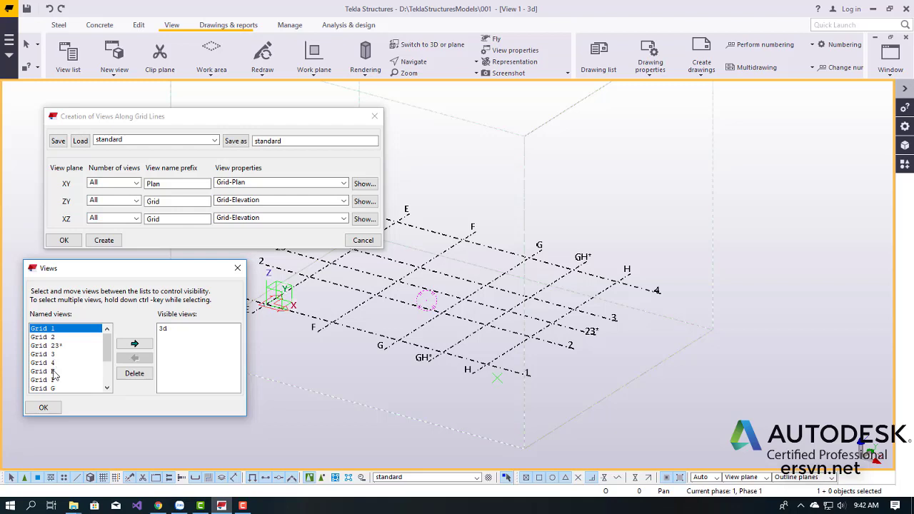
scroll(54, 373, "down", 1)
scroll(66, 371, "down", 1)
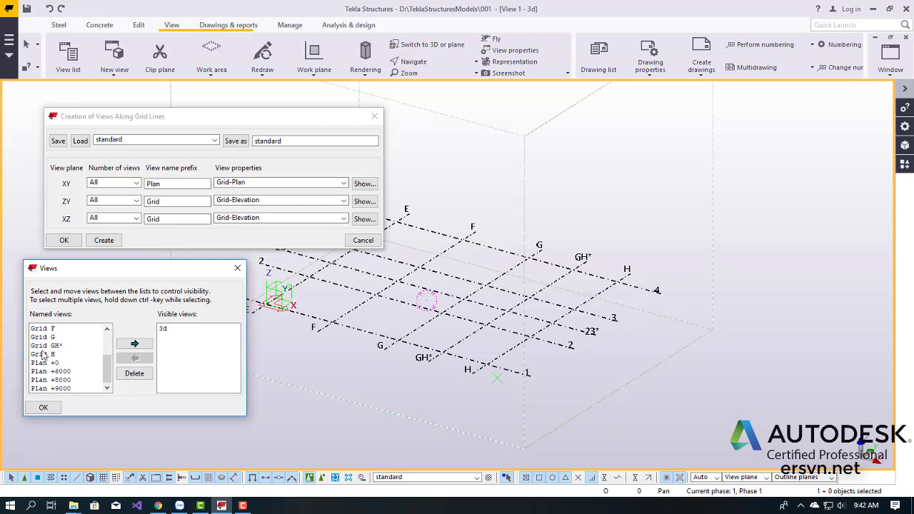
key("Home")
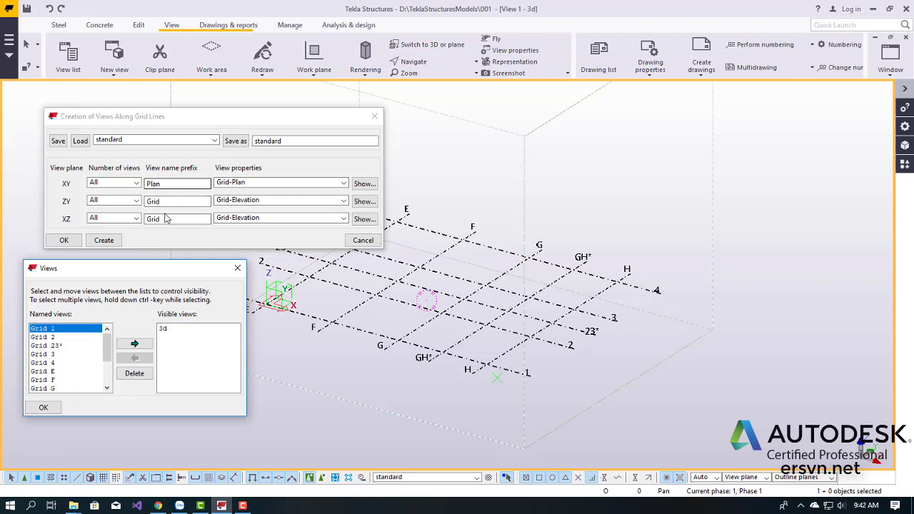
left_click(146, 219)
scroll(62, 347, "down", 2)
scroll(62, 374, "up", 2)
left_click(375, 117)
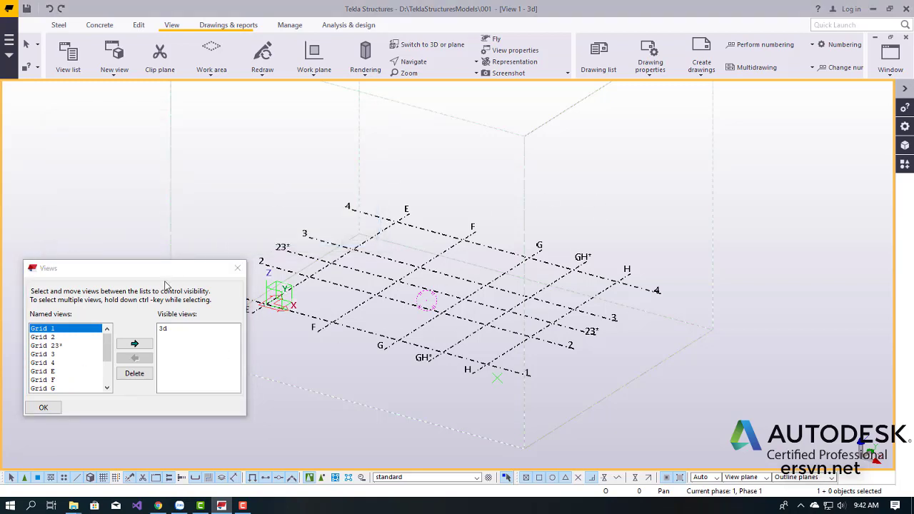
Open the Grid E, Grid F, Grid G and Grid H elevation views.
left_click_drag(166, 274, 176, 134)
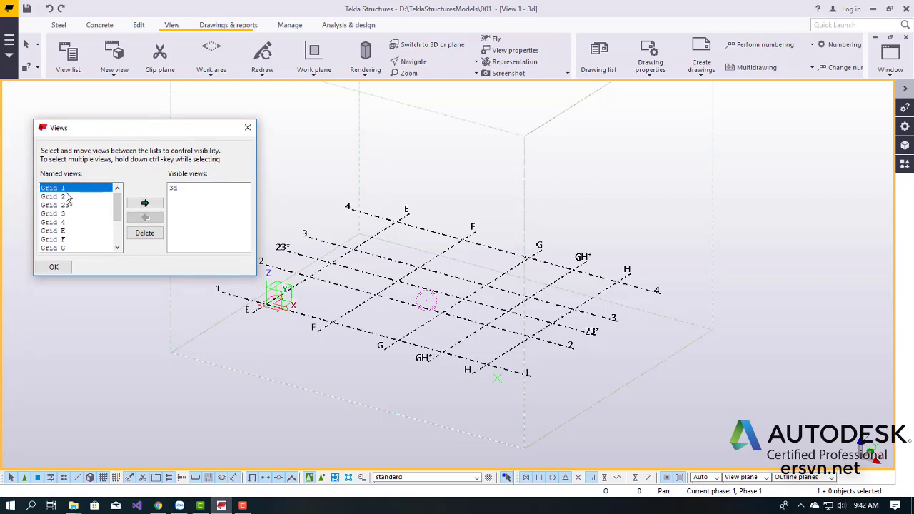
scroll(64, 218, "down", 1)
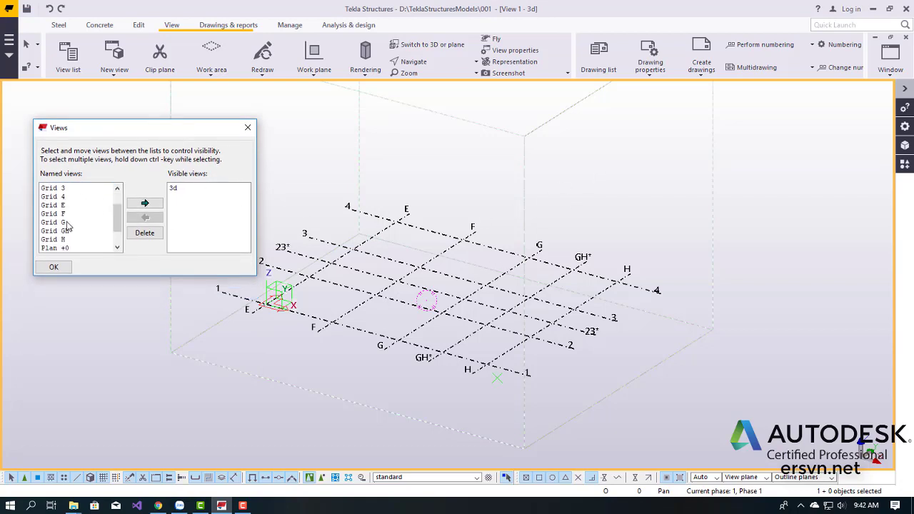
left_click(63, 205)
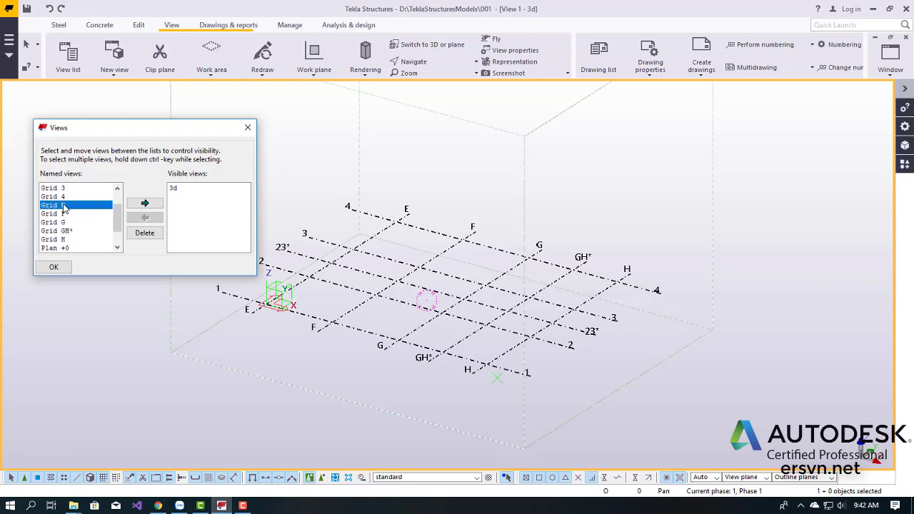
left_click(145, 204)
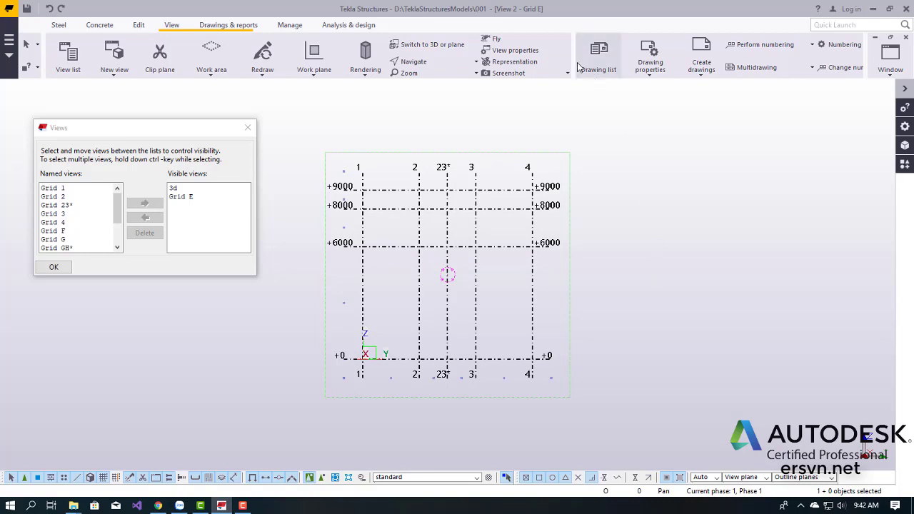
left_click(70, 231)
left_click(145, 204)
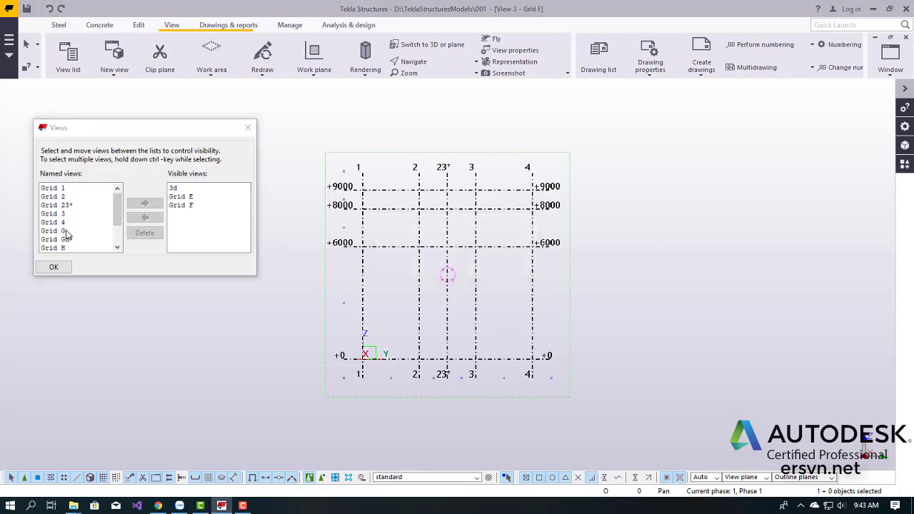
left_click(67, 231)
left_click(145, 203)
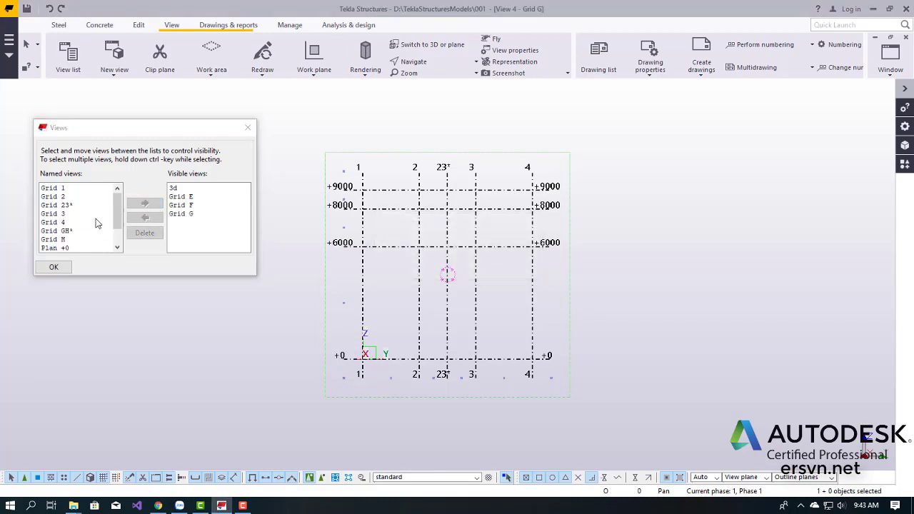
left_click(57, 239)
left_click(145, 204)
Open the Grid 1, 2, 3 and 4 views, then attempt to open Plan +6000.
left_click(60, 188)
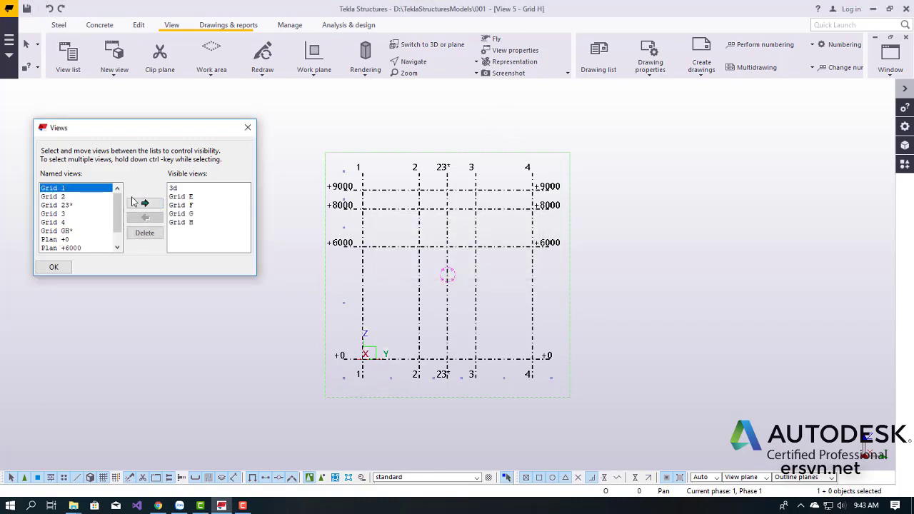
left_click(145, 203)
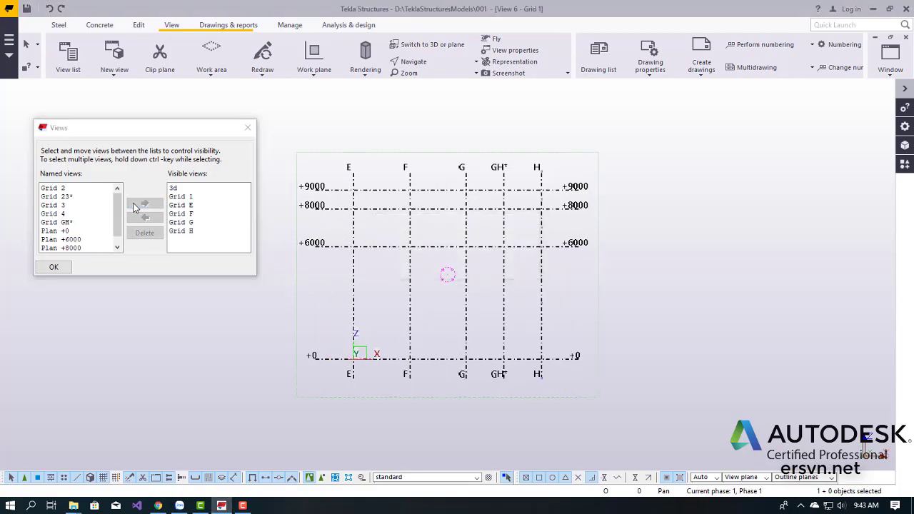
left_click(60, 188)
left_click(139, 204)
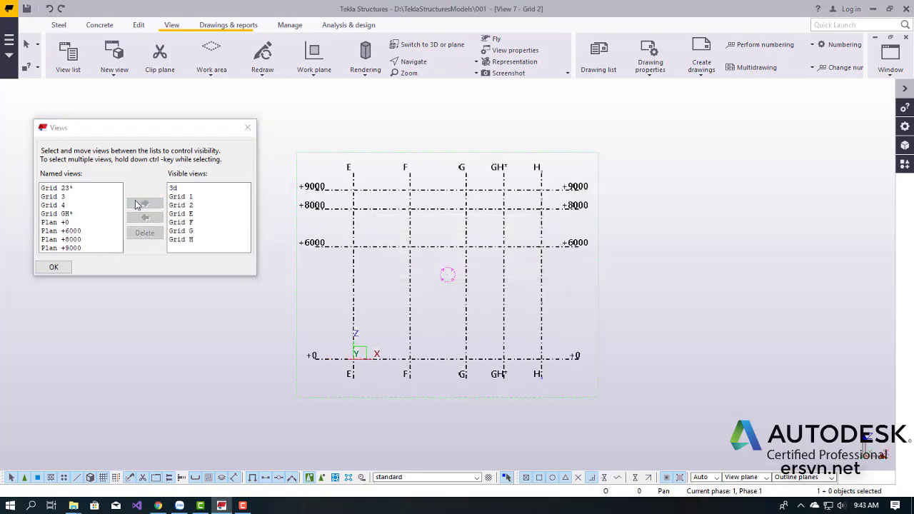
left_click(63, 196)
left_click(143, 204)
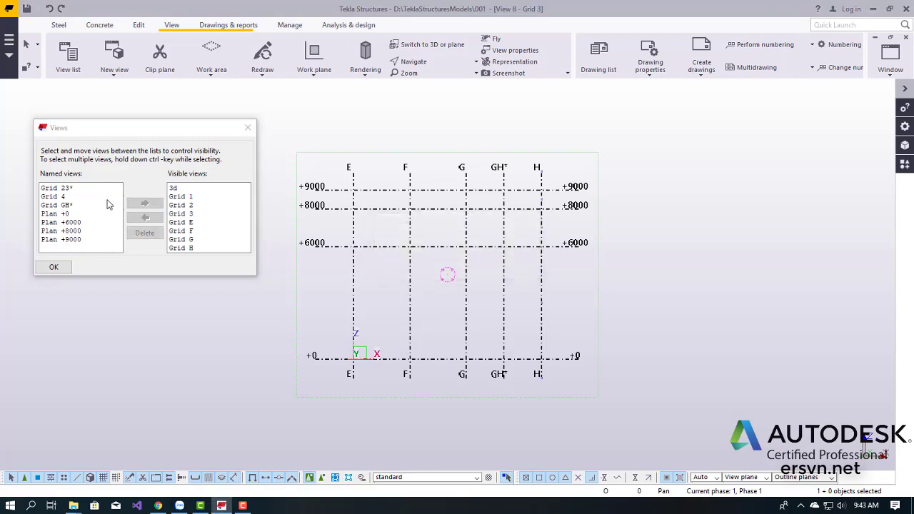
left_click(71, 197)
left_click(138, 203)
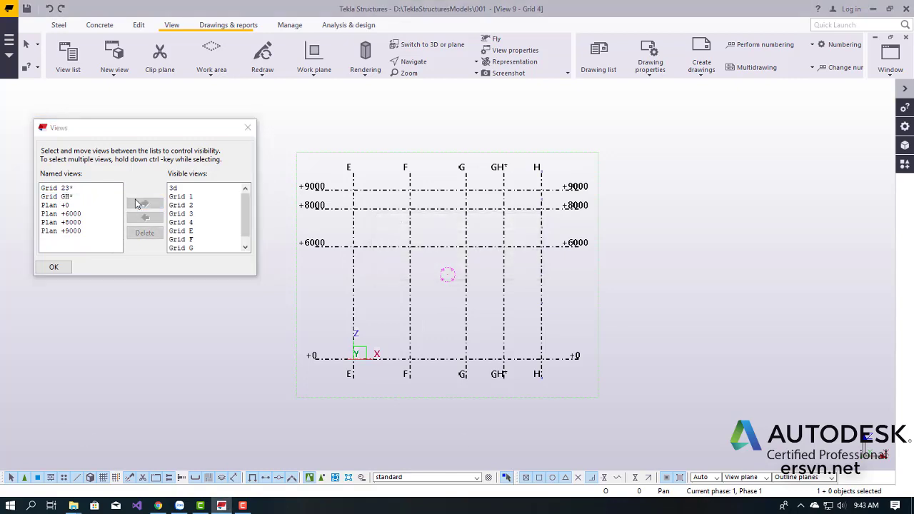
left_click(64, 214)
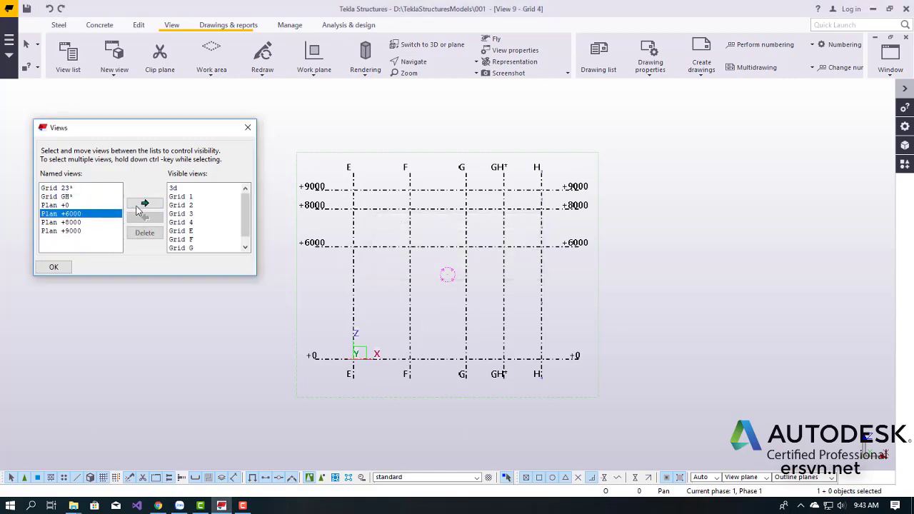
left_click(143, 204)
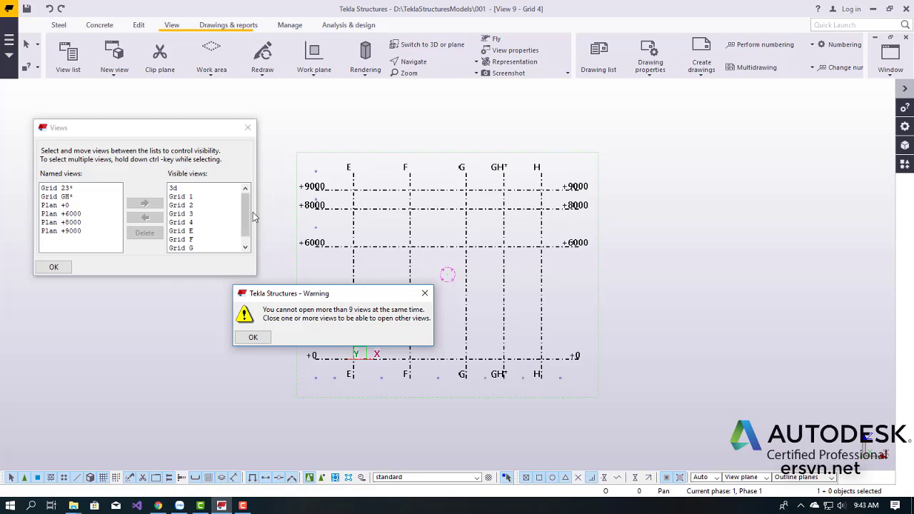
Dismiss the 9-view warning, close Grid H, and open the Plan +6000 view.
left_click(255, 339)
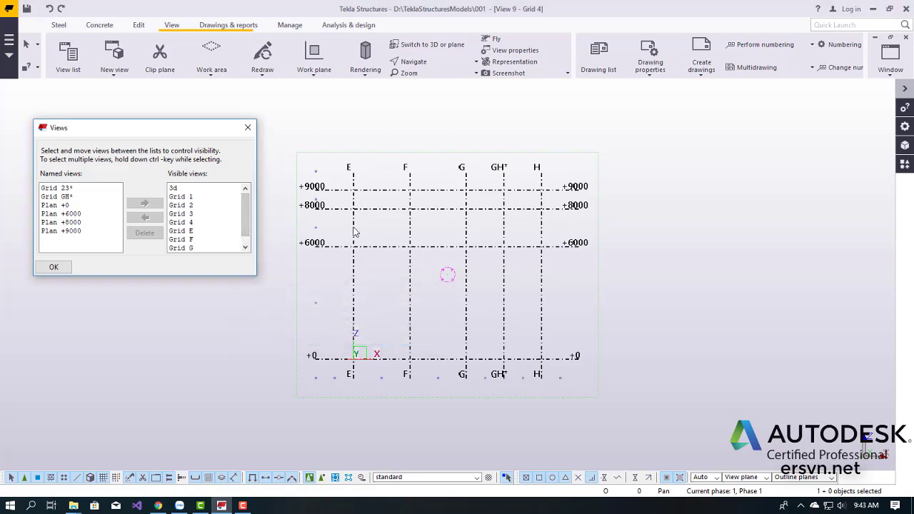
left_click_drag(246, 215, 243, 244)
left_click(182, 247)
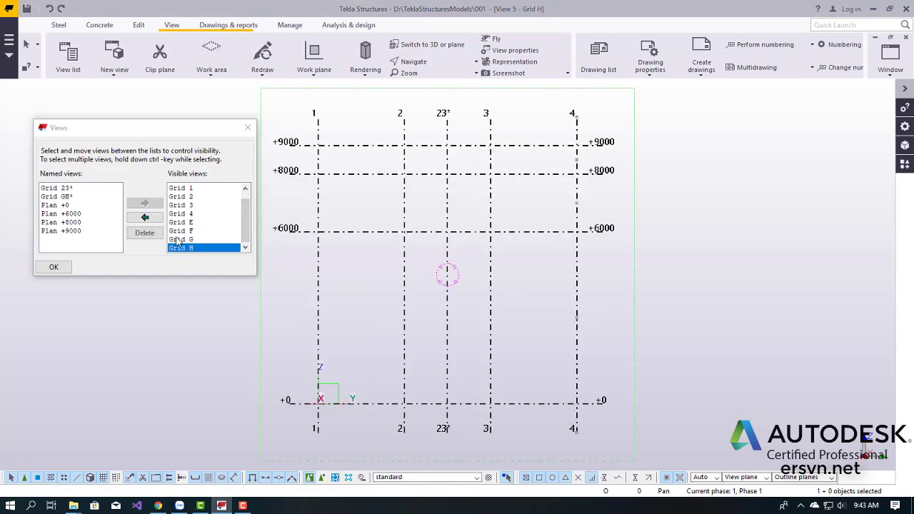
left_click(146, 220)
left_click(75, 223)
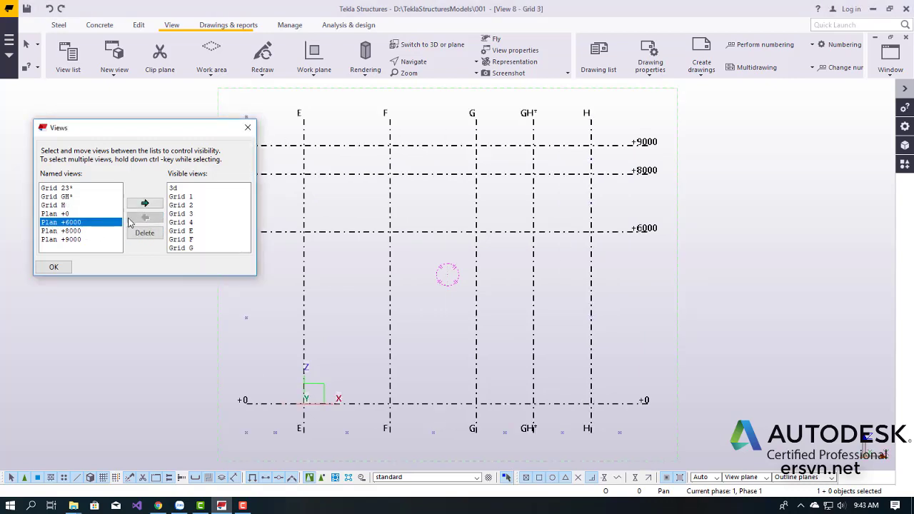
left_click(145, 202)
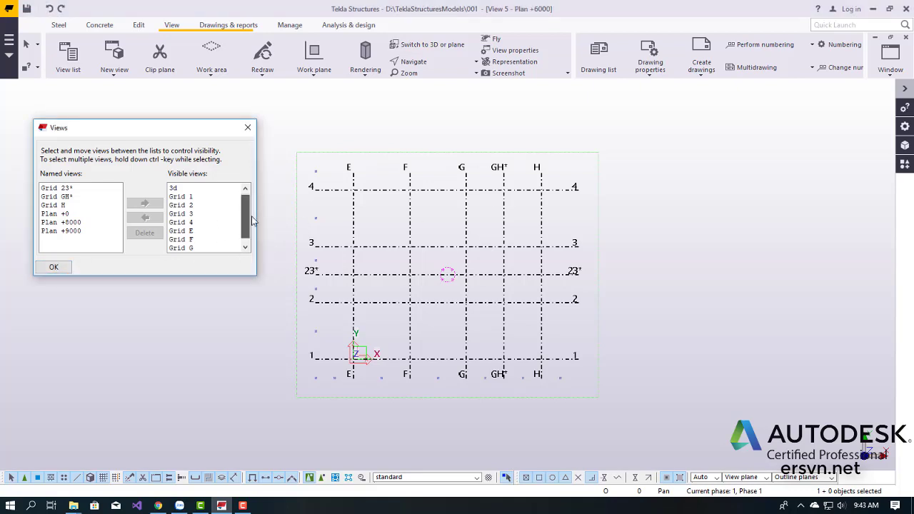
Preview Grid 2, Grid E, Grid F, Grid G, Grid 4, Plan +6000, then the 3d view.
mouse_move(250, 207)
left_mouse_down()
mouse_move(255, 244)
mouse_move(249, 213)
left_mouse_up()
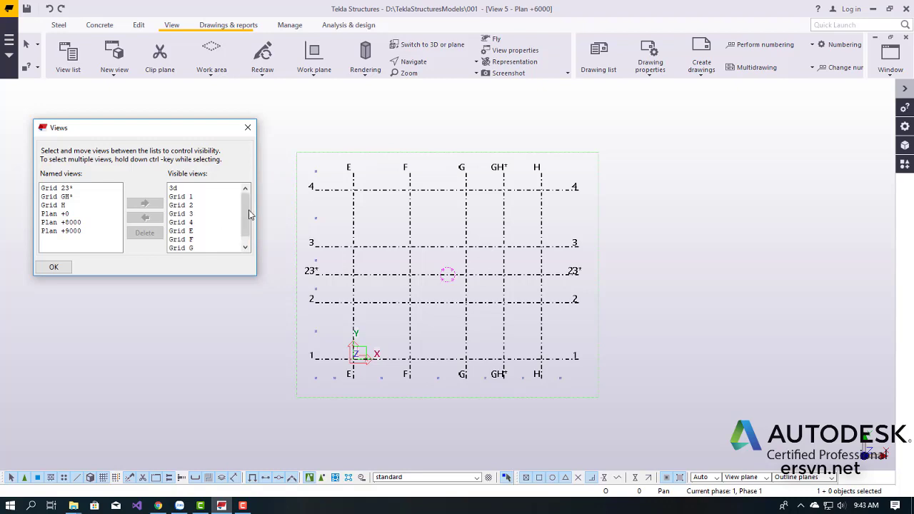
left_click(183, 205)
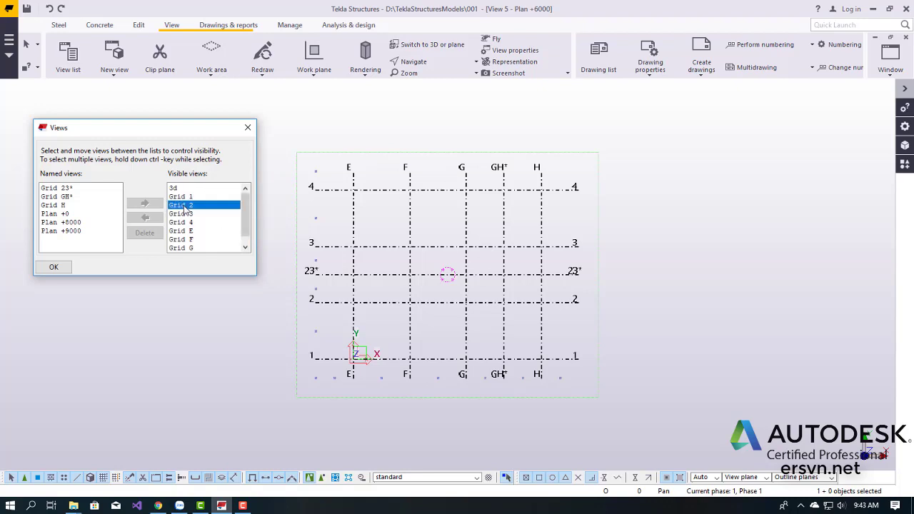
left_click(186, 230)
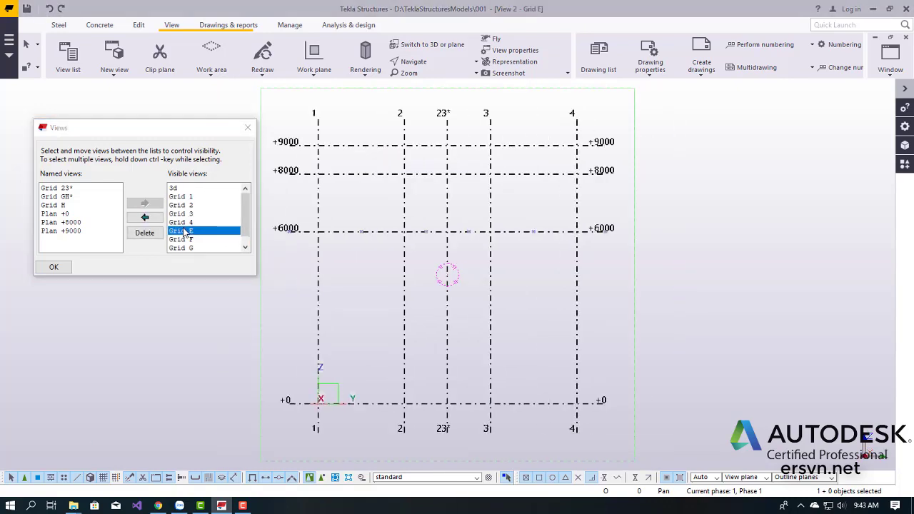
scroll(184, 233, "down", 1)
left_click(185, 231)
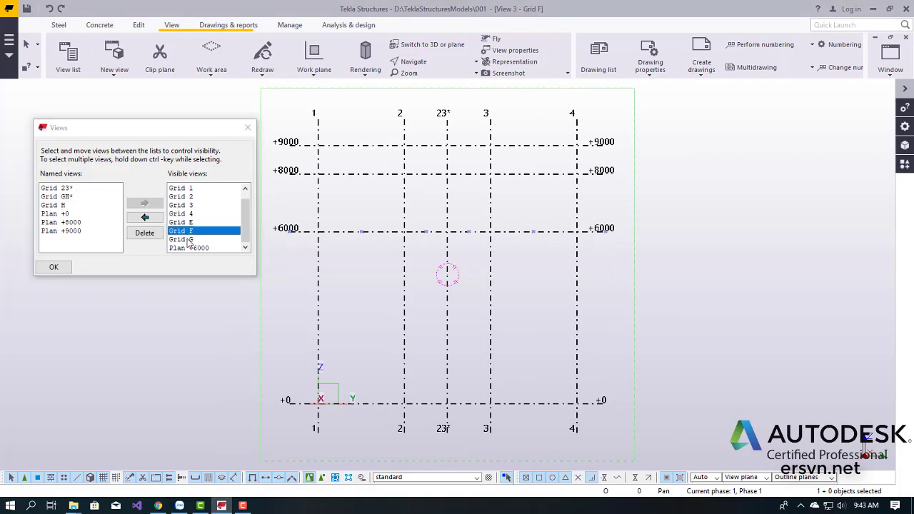
left_click(184, 239)
left_click(185, 214)
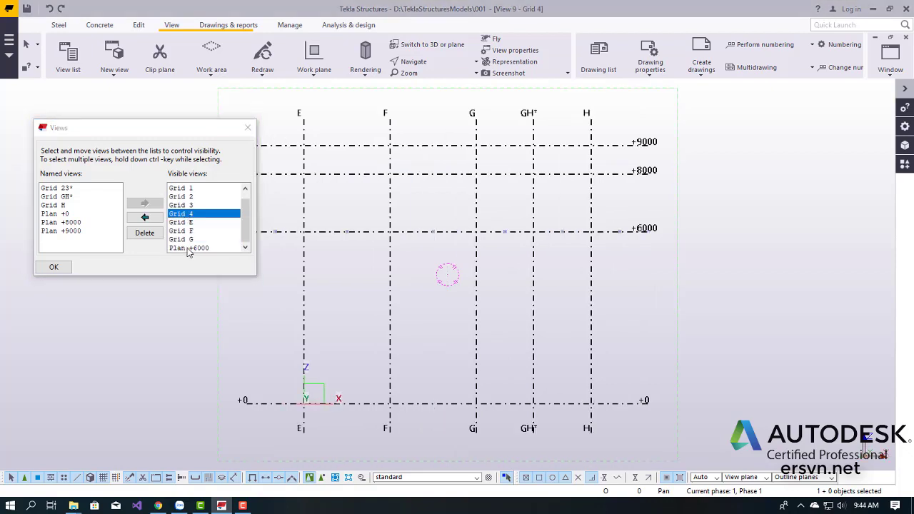
left_click(190, 249)
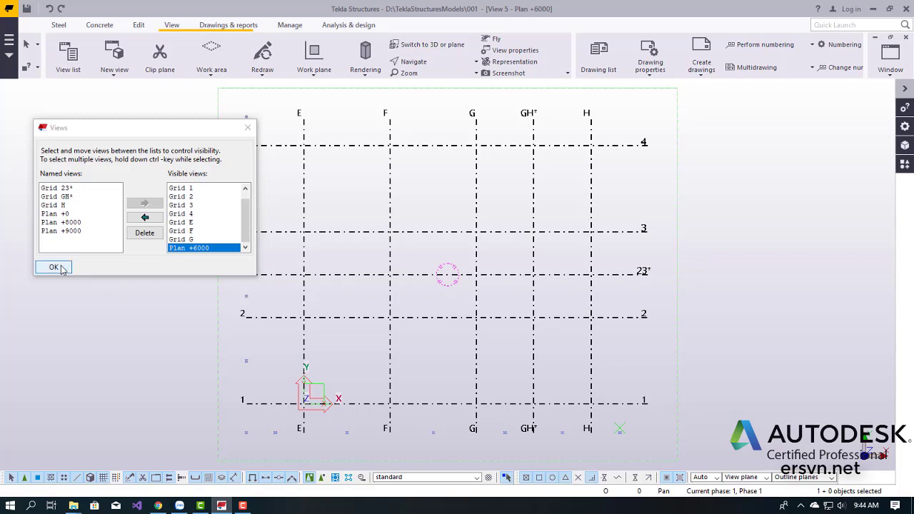
scroll(234, 220, "up", 1)
left_click(173, 188)
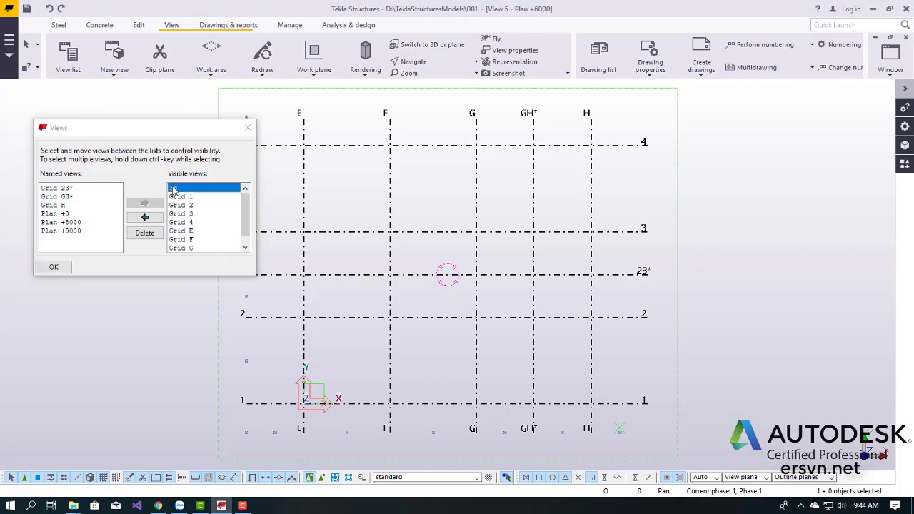
Close the view list, toggle the grid to flat plan and back to 3D with Ctrl+P, then pan it.
left_click(50, 268)
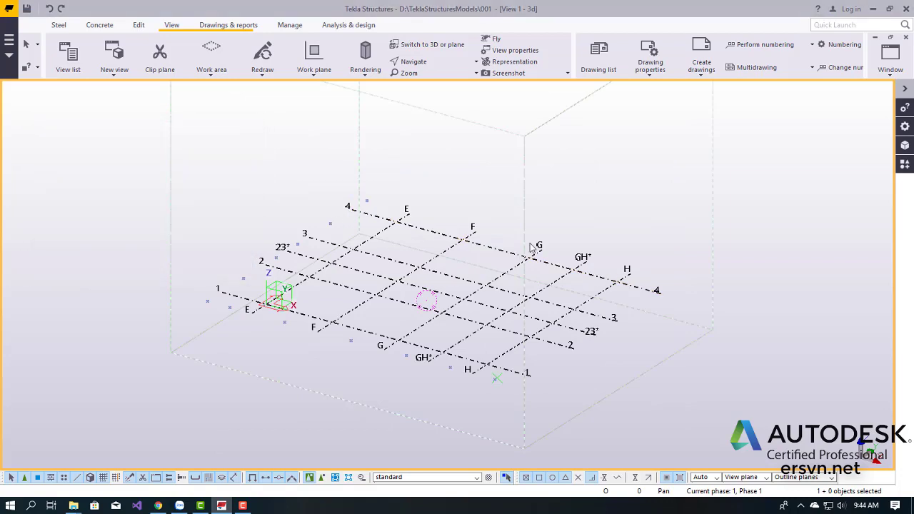
middle_click_drag(688, 197, 681, 208)
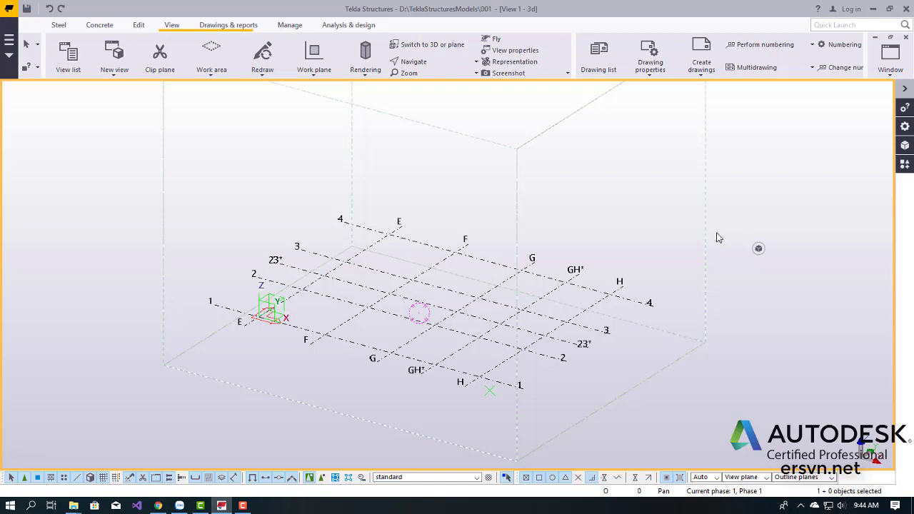
key("ctrl+p")
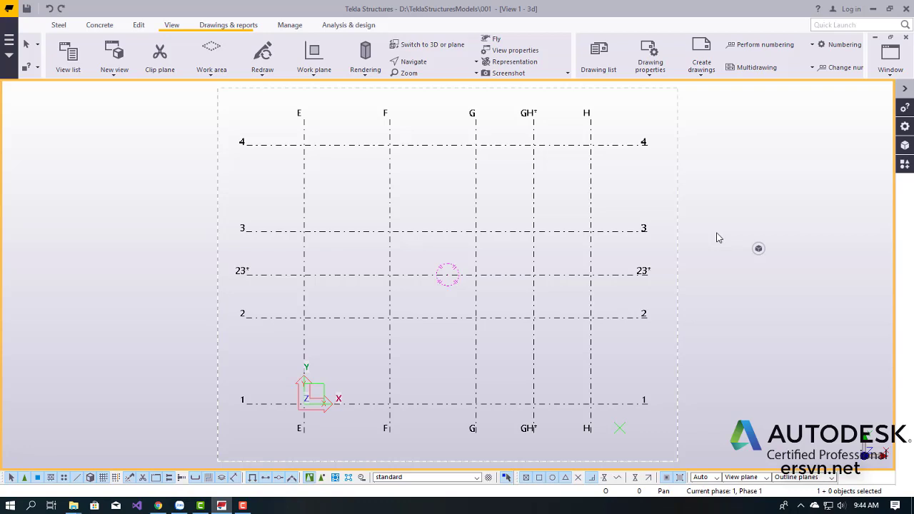
key("ctrl+p")
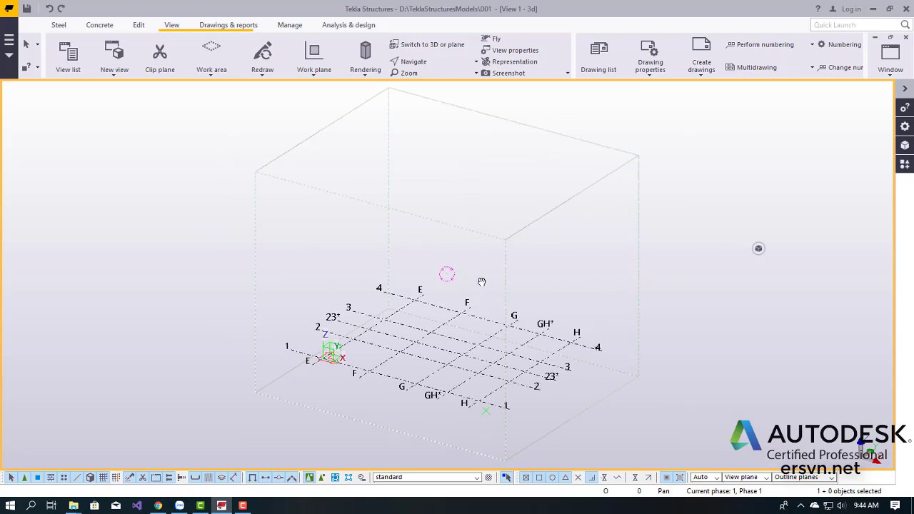
middle_click_drag(490, 297, 466, 275)
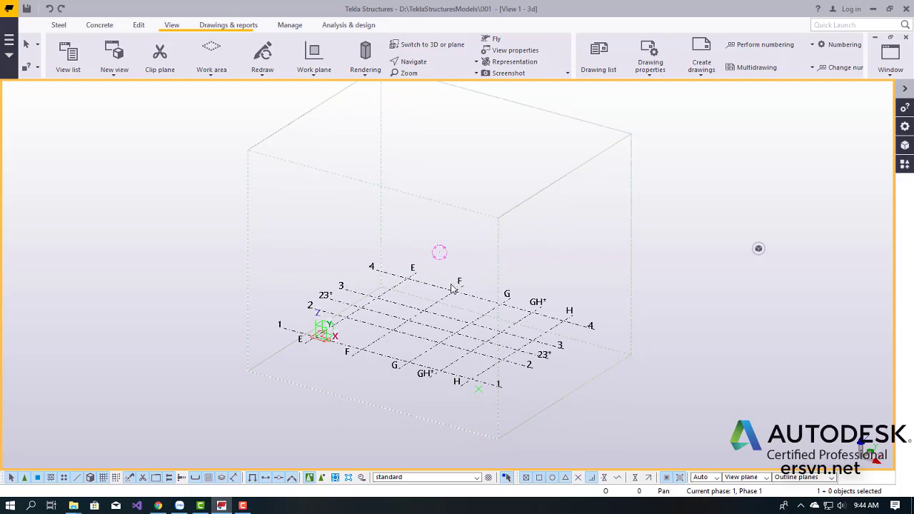
mouse_move(443, 293)
middle_mouse_down()
mouse_move(456, 272)
mouse_move(472, 268)
mouse_move(421, 331)
mouse_move(483, 289)
mouse_move(434, 296)
mouse_move(465, 285)
mouse_move(472, 302)
mouse_move(447, 270)
mouse_move(465, 261)
mouse_move(449, 305)
mouse_move(449, 280)
mouse_move(415, 286)
mouse_move(433, 280)
mouse_move(423, 296)
mouse_move(431, 277)
mouse_move(426, 284)
mouse_move(435, 284)
mouse_move(442, 306)
mouse_move(427, 303)
mouse_move(436, 291)
middle_mouse_up()
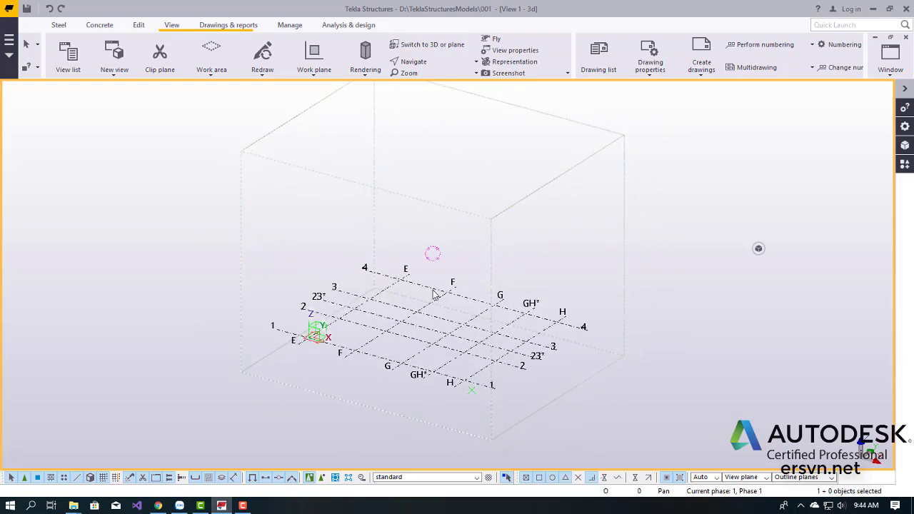
Zoom in and out on the 3d grid view with the mouse wheel.
scroll(440, 287, "up", 2)
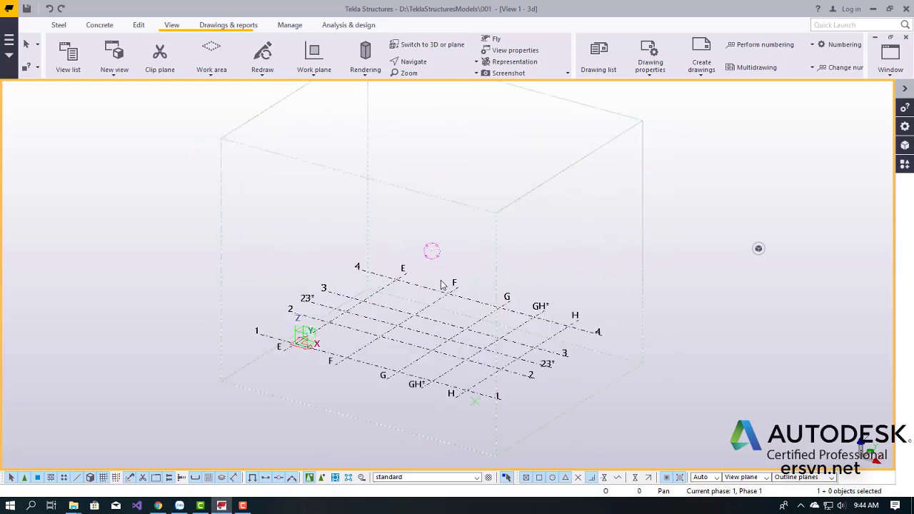
scroll(439, 291, "up", 3)
scroll(432, 297, "down", 2)
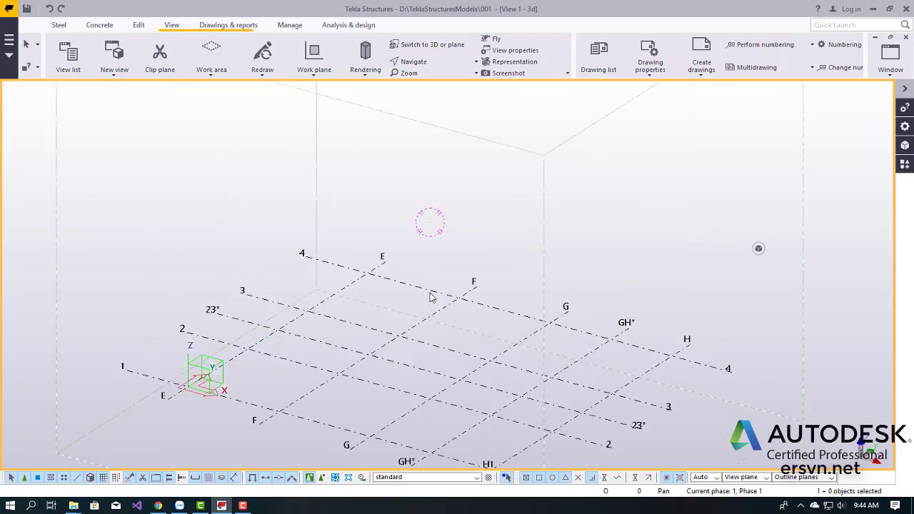
scroll(431, 297, "down", 2)
scroll(431, 297, "up", 1)
scroll(430, 296, "down", 2)
scroll(430, 296, "up", 2)
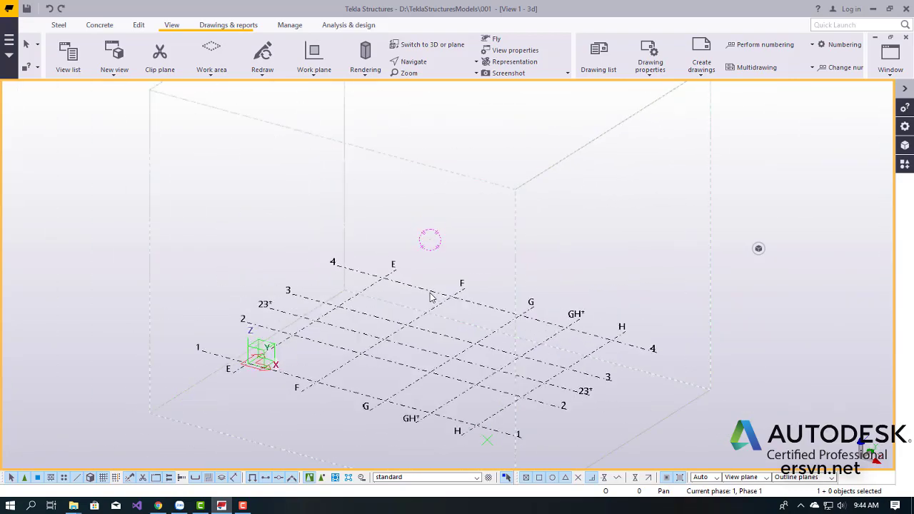
scroll(430, 296, "down", 1)
scroll(430, 296, "down", 2)
scroll(428, 298, "up", 2)
scroll(426, 300, "down", 1)
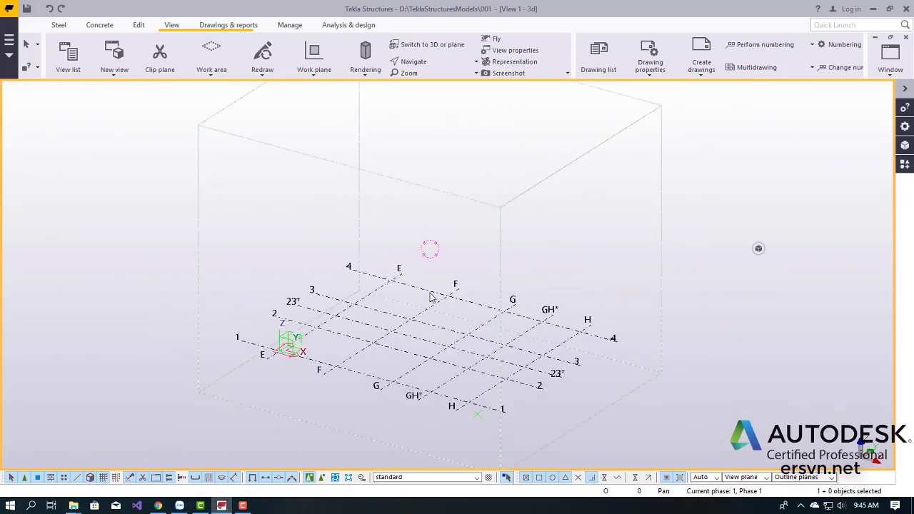
scroll(423, 303, "down", 1)
scroll(419, 306, "up", 1)
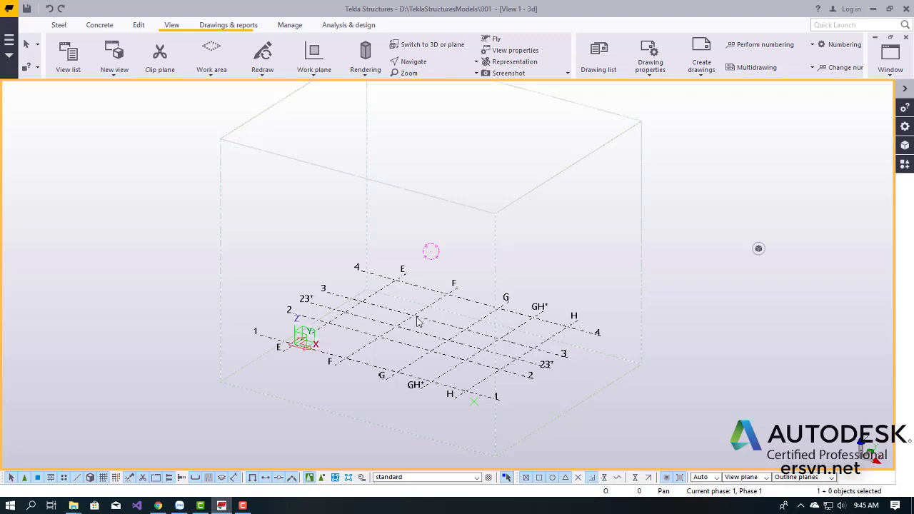
Orbit the grid around a rotation centre set mid-grid, then pan and zoom into place.
mouse_move(417, 322)
middle_mouse_down("ctrl")
mouse_move(604, 286)
mouse_move(448, 359)
mouse_move(437, 327)
middle_mouse_up("ctrl")
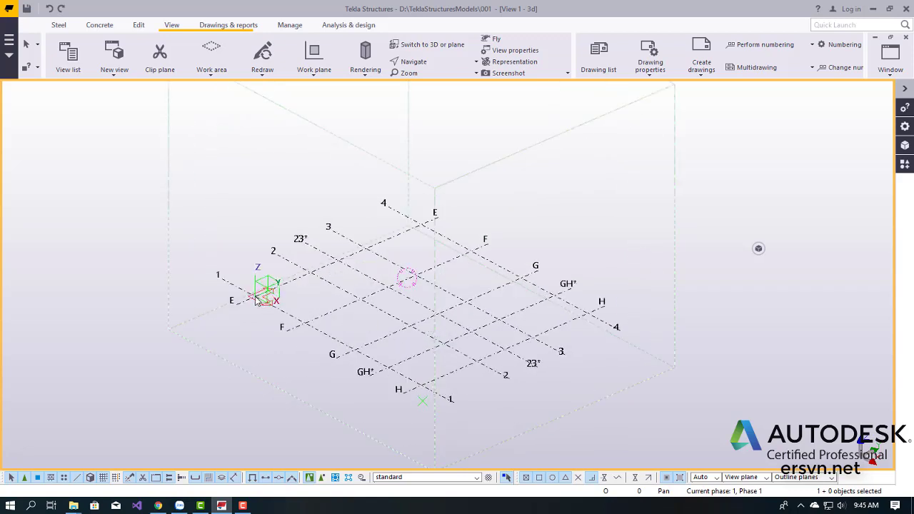
mouse_move(255, 299)
middle_mouse_down("ctrl")
mouse_move(492, 273)
mouse_move(278, 303)
middle_mouse_up("ctrl")
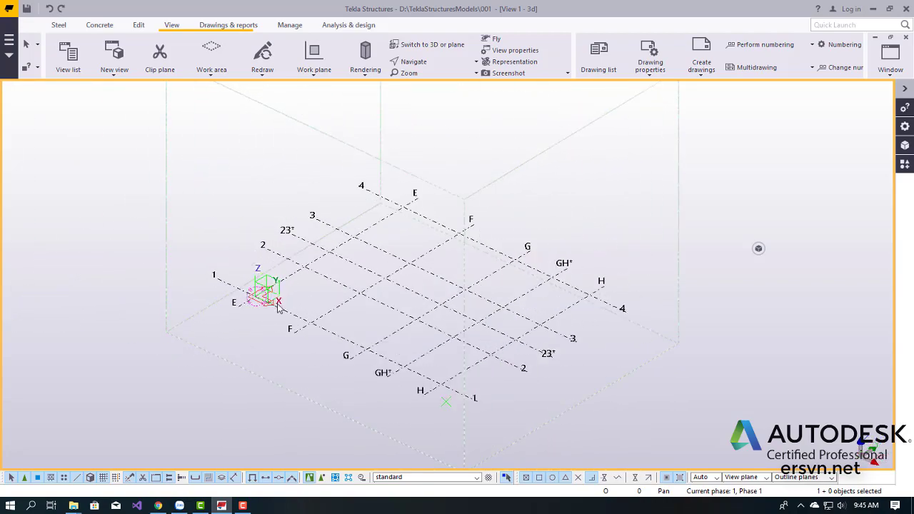
middle_click_drag(461, 323, 452, 309, "ctrl")
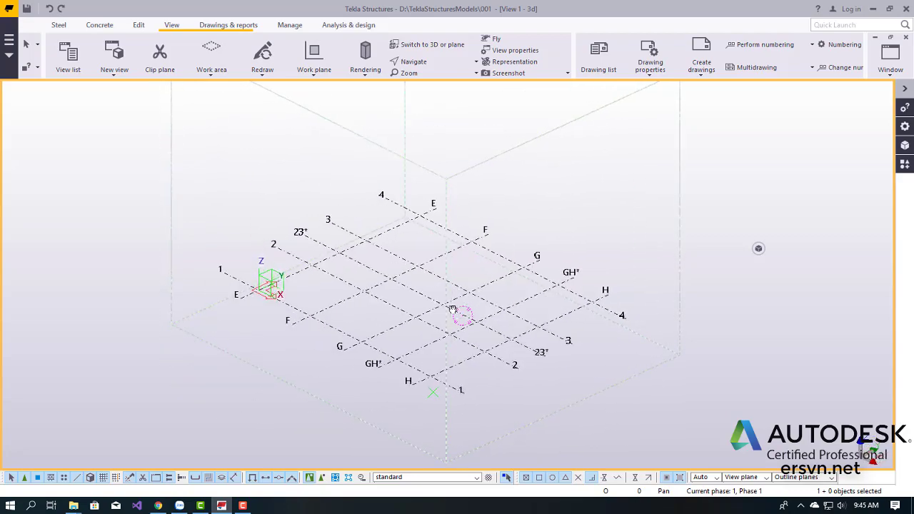
mouse_move(412, 264)
middle_mouse_down("ctrl")
mouse_move(487, 330)
mouse_move(460, 307)
mouse_move(431, 305)
middle_mouse_up("ctrl")
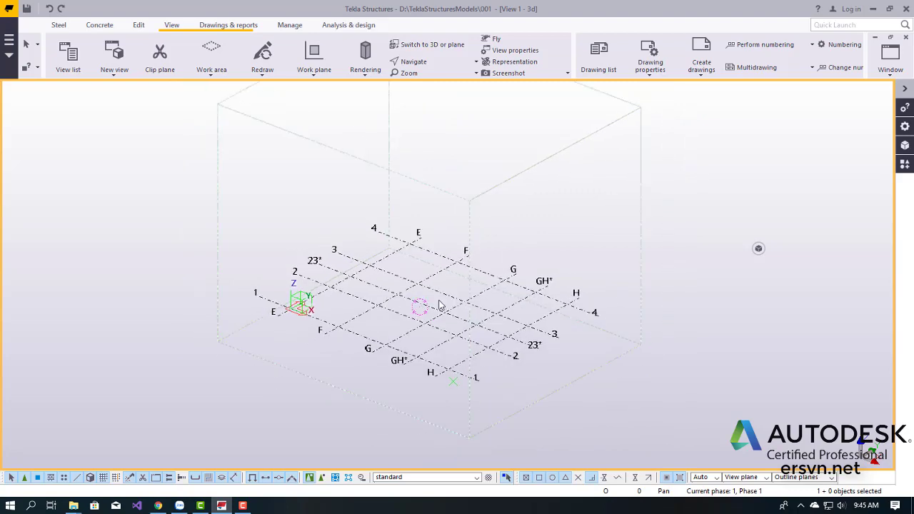
mouse_move(437, 306)
middle_mouse_down()
mouse_move(443, 314)
mouse_move(439, 295)
mouse_move(458, 339)
mouse_move(406, 321)
mouse_move(401, 293)
mouse_move(402, 346)
mouse_move(489, 313)
mouse_move(484, 258)
mouse_move(379, 321)
mouse_move(500, 286)
mouse_move(379, 360)
mouse_move(495, 290)
mouse_move(437, 292)
middle_mouse_up()
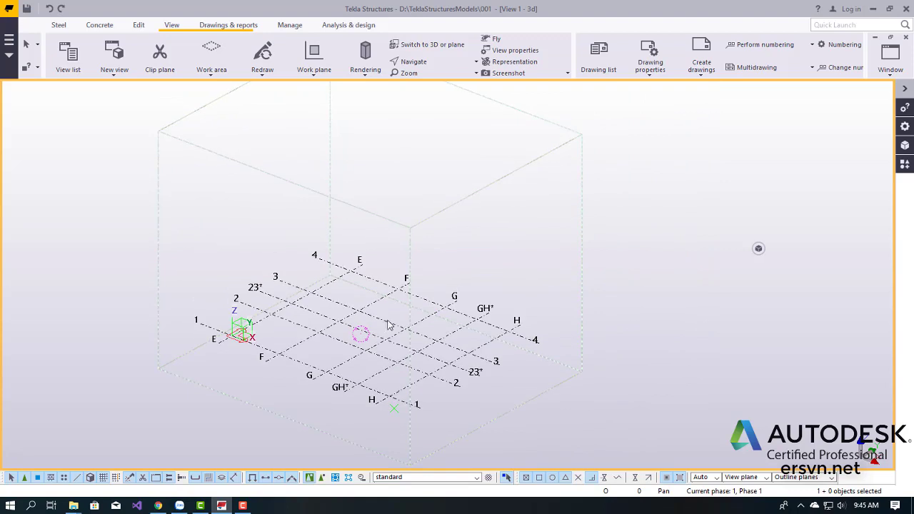
middle_click_drag(385, 323, 407, 282)
scroll(387, 287, "up", 1)
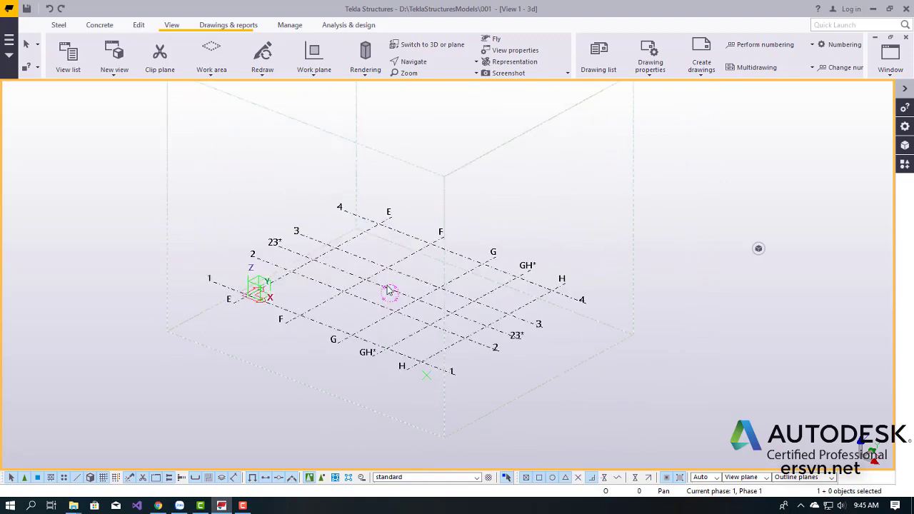